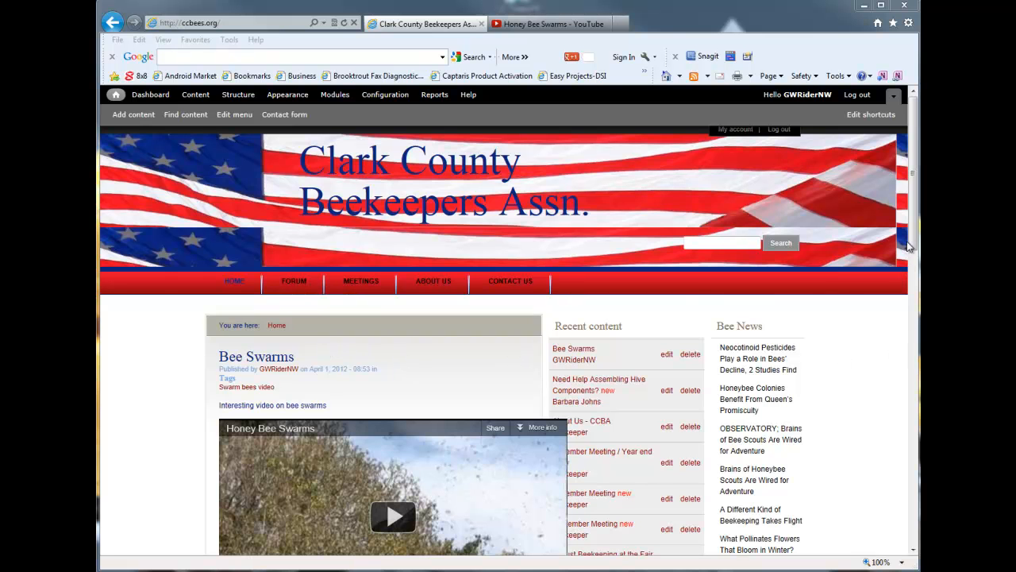
- Open the Bee Swarms article from the home page for editing
{"action": "left_click_drag", "start_coordinate": [913, 224], "coordinate": [913, 309]}
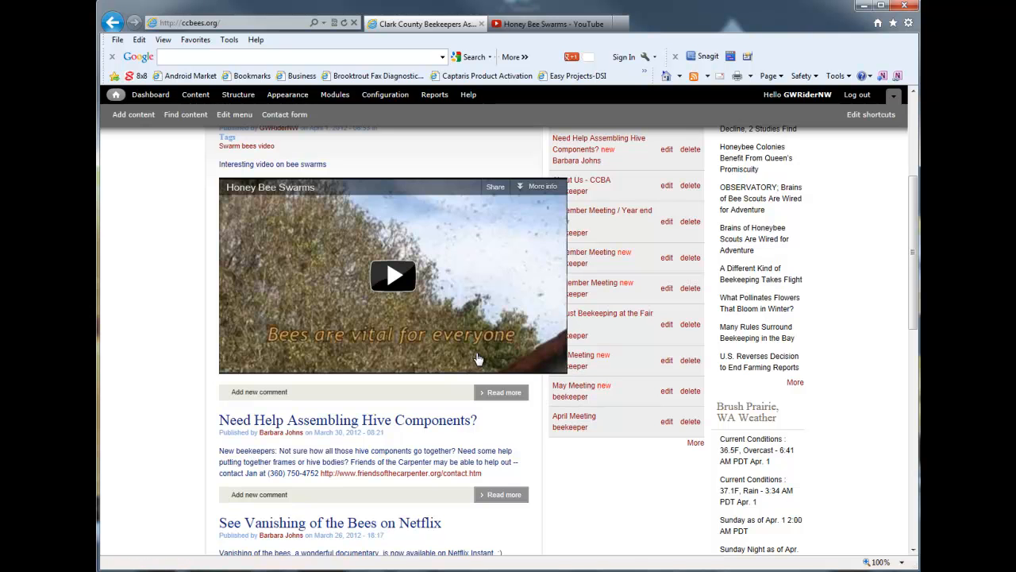
{"action": "scroll", "coordinate": [445, 275], "scroll_direction": "up", "scroll_amount": 3}
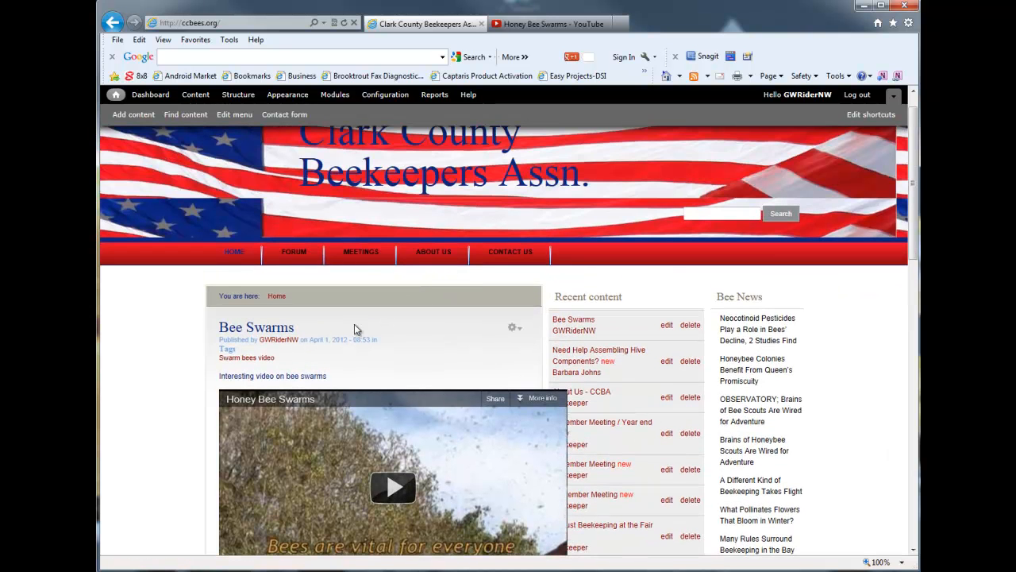
{"action": "left_click", "coordinate": [249, 329]}
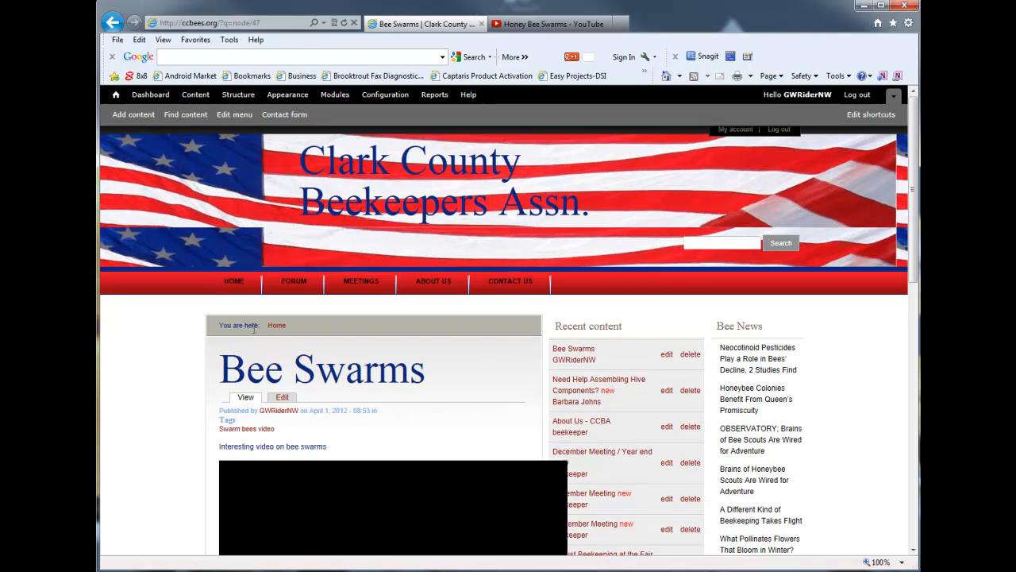
{"action": "left_click", "coordinate": [284, 396]}
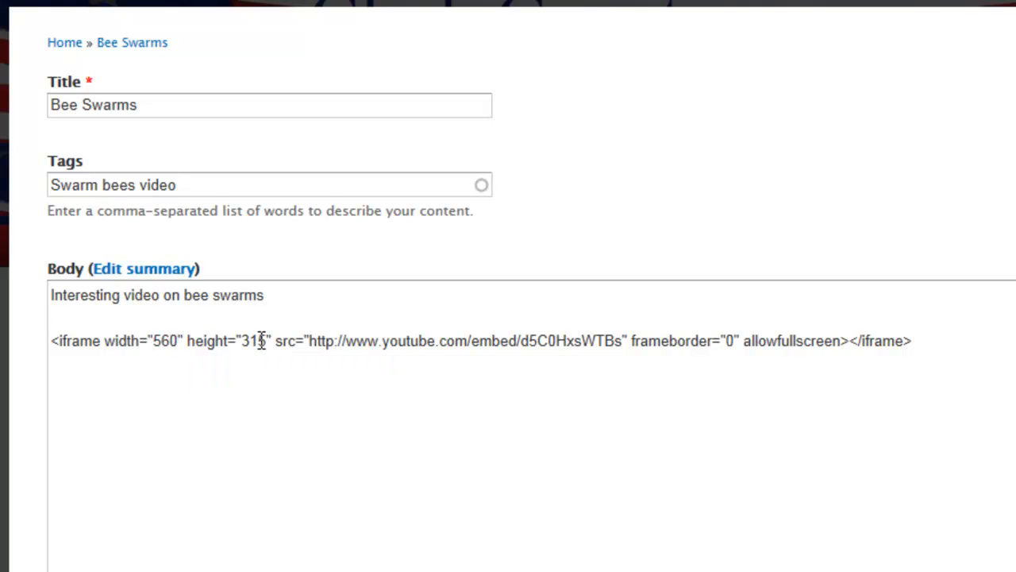
- Copy the iframe text from the width value through the height value into an empty Notepad document
{"action": "mouse_move", "coordinate": [263, 341]}
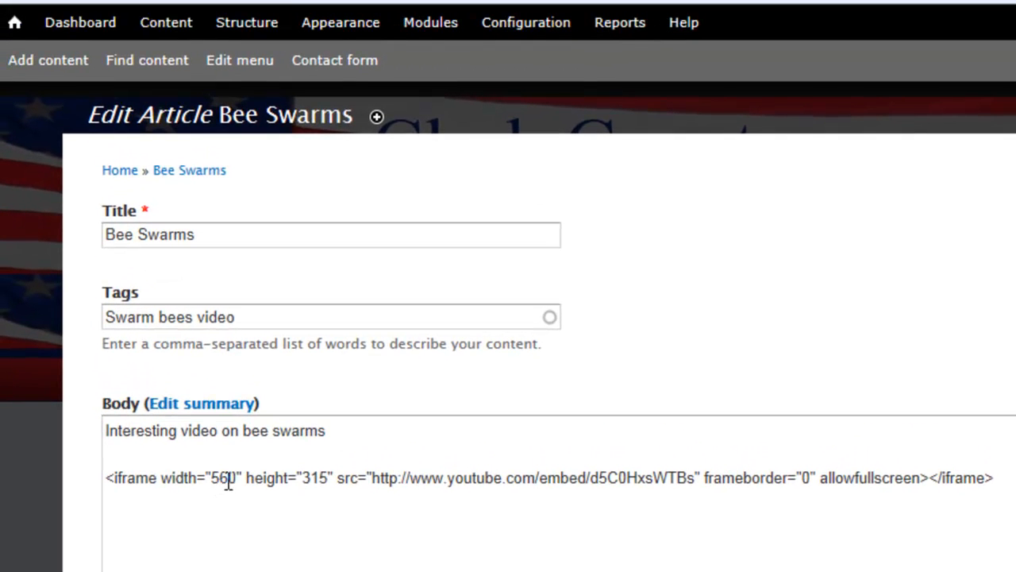
{"action": "left_click_drag", "start_coordinate": [327, 480], "coordinate": [219, 485]}
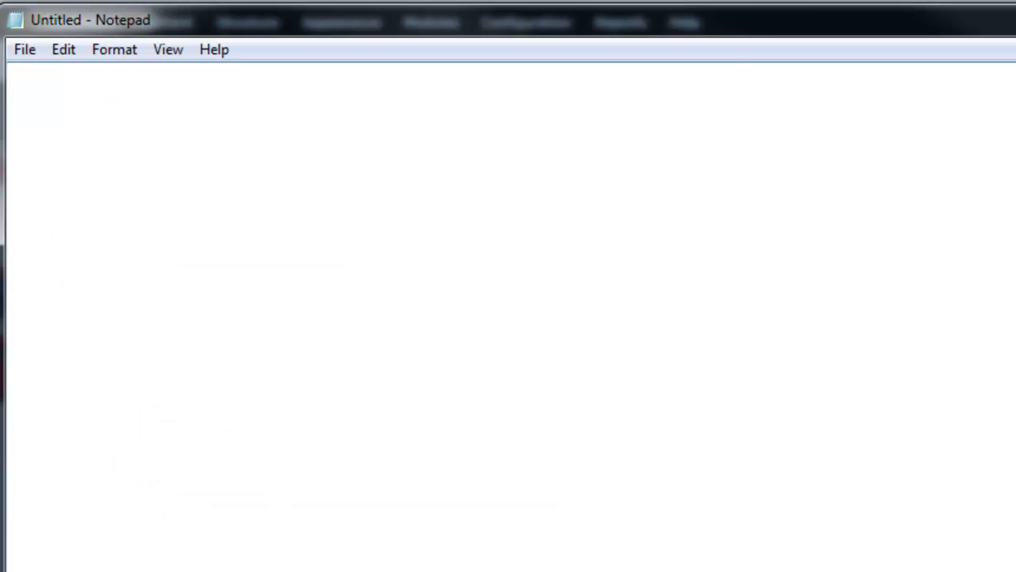
{"action": "type", "text": "560\" height=\"315"}
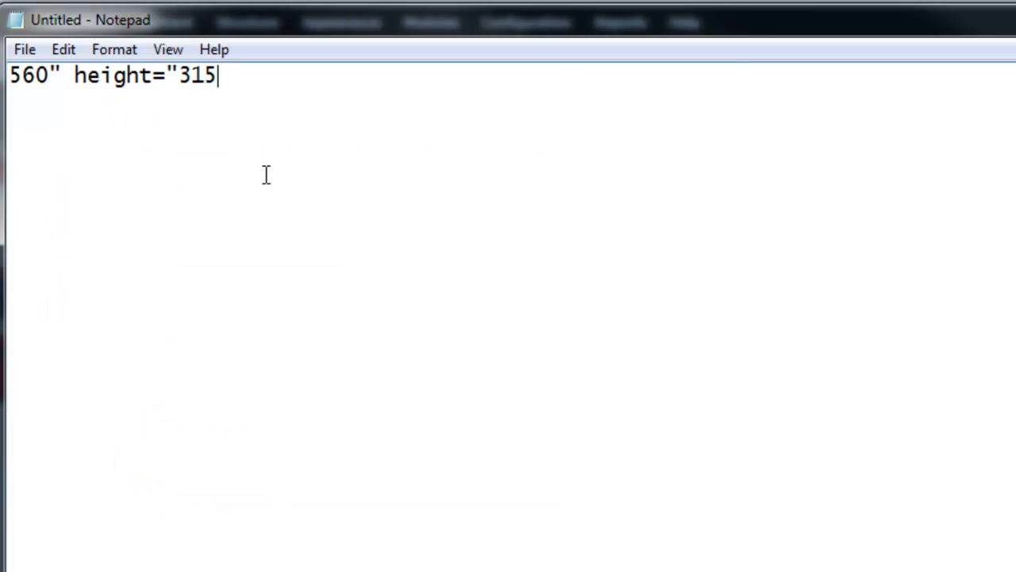
- Strip the pasted text down to the numbers 560 and 315 on separate lines
{"action": "left_click", "coordinate": [51, 77]}
{"action": "key", "text": "Return"}
{"action": "key", "text": "Delete"}
{"action": "key", "text": "Delete"}
{"action": "key", "text": "Delete"}
{"action": "key", "text": "Delete"}
{"action": "key", "text": "Delete"}
{"action": "key", "text": "Delete"}
{"action": "key", "text": "Delete"}
{"action": "key", "text": "Delete"}
{"action": "key", "text": "Delete"}
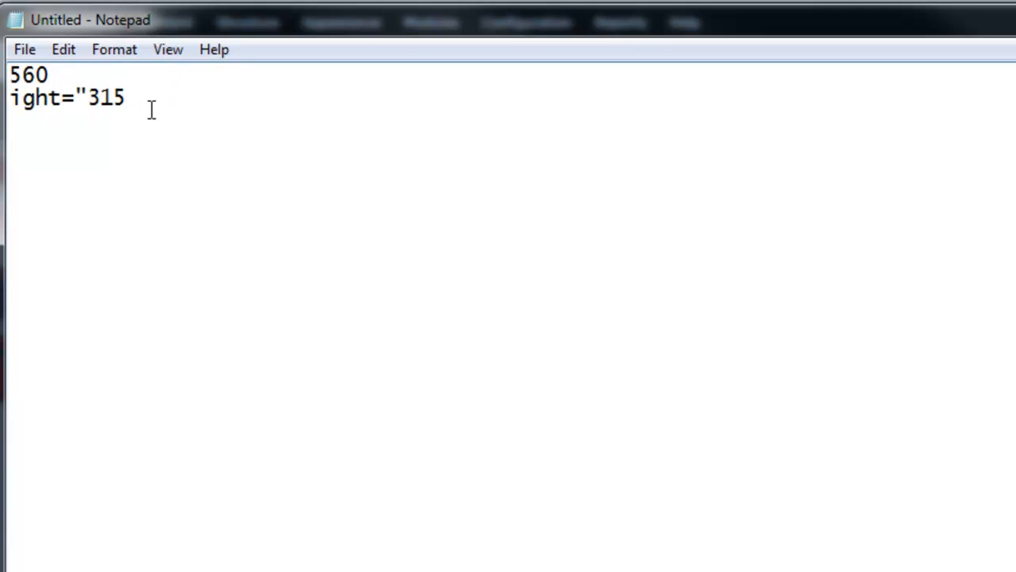
{"action": "key", "text": "Delete"}
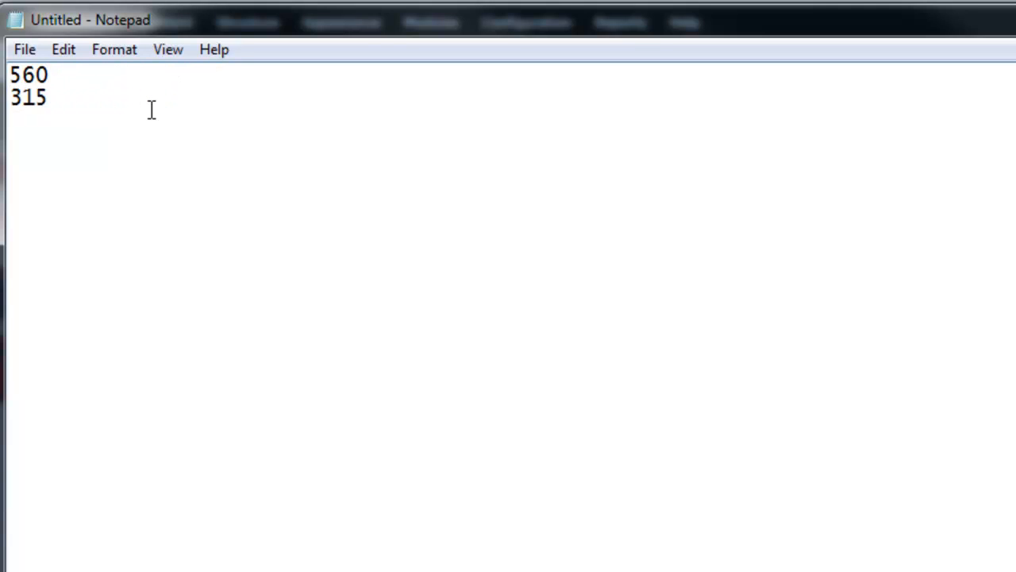
- Multiply 560 by 0.9 in Calculator and note 504 beside 560 in Notepad
{"action": "left_click", "coordinate": [63, 77]}
{"action": "left_click_drag", "start_coordinate": [1015, 114], "coordinate": [714, 161]}
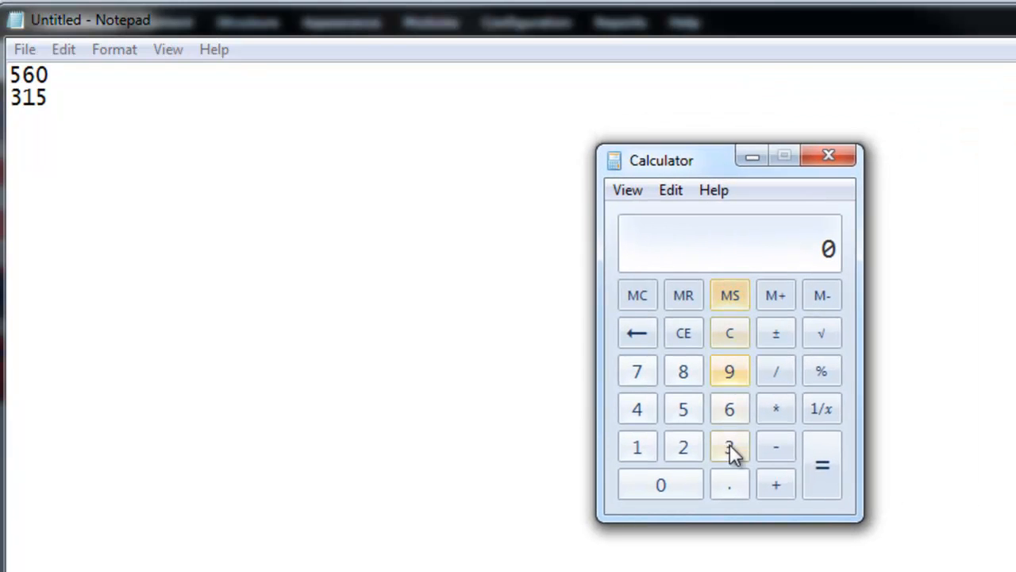
{"action": "left_click", "coordinate": [699, 416]}
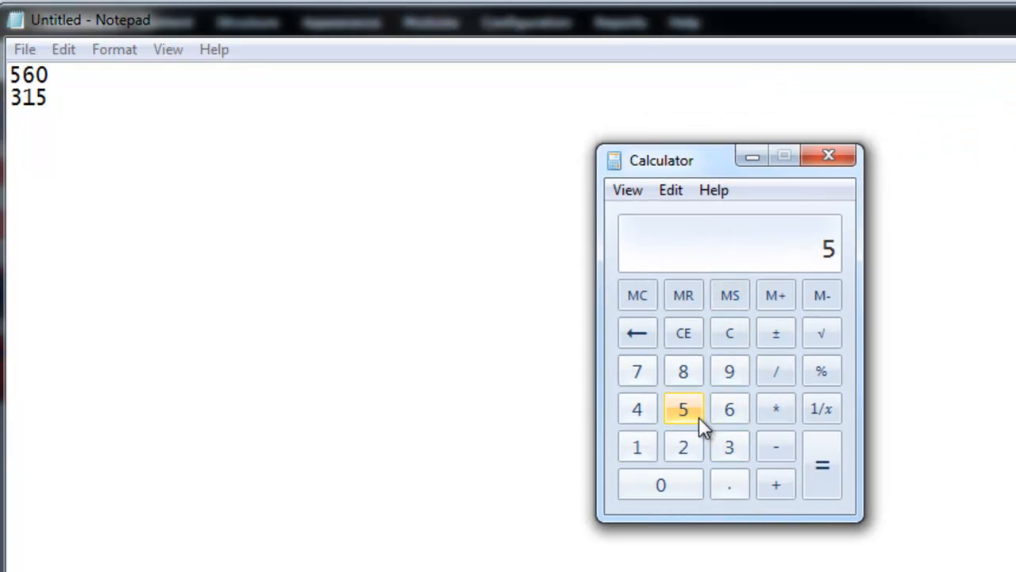
{"action": "type", "text": "60 "}
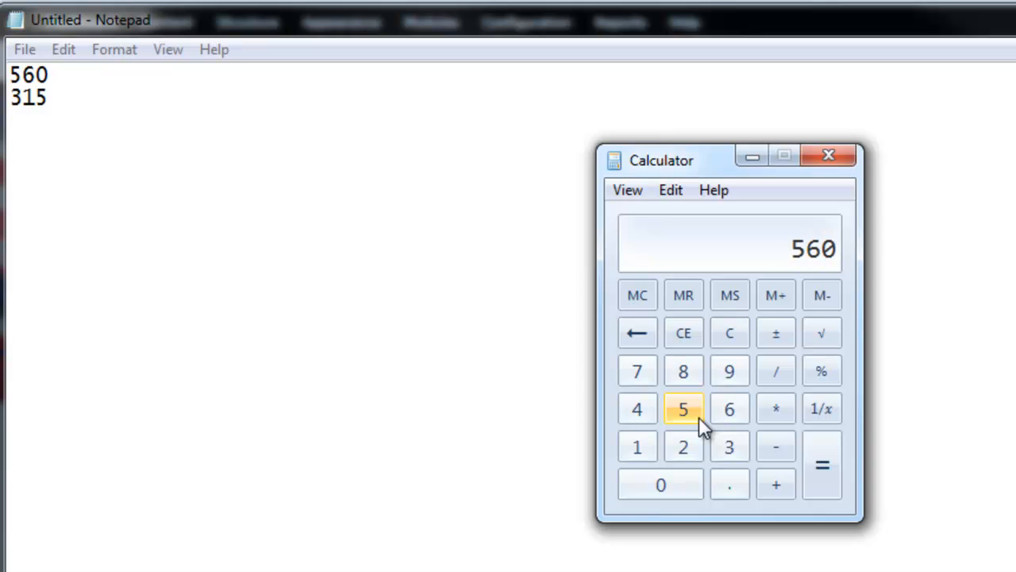
{"action": "type", "text": "* 0."}
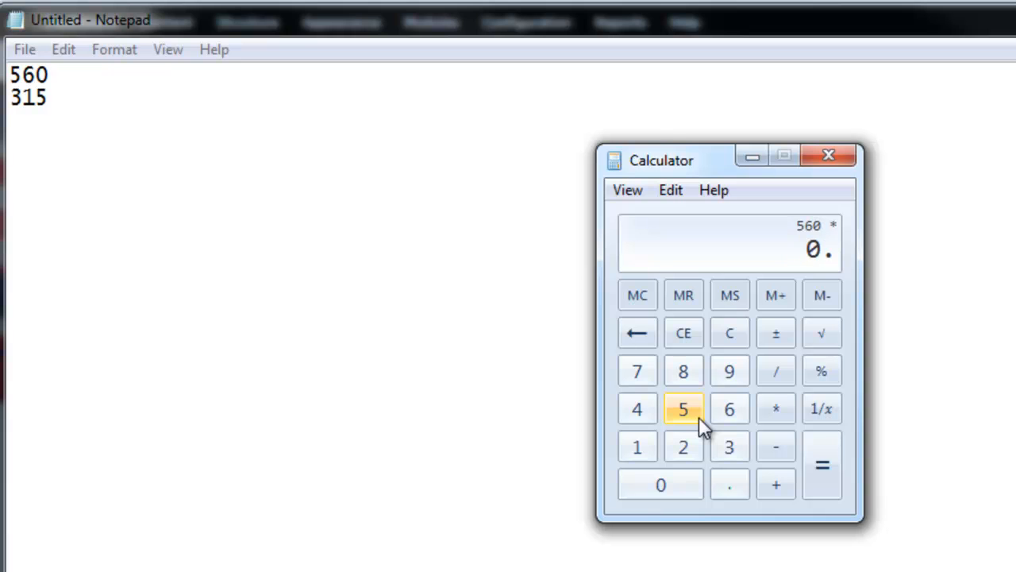
{"action": "type", "text": "9"}
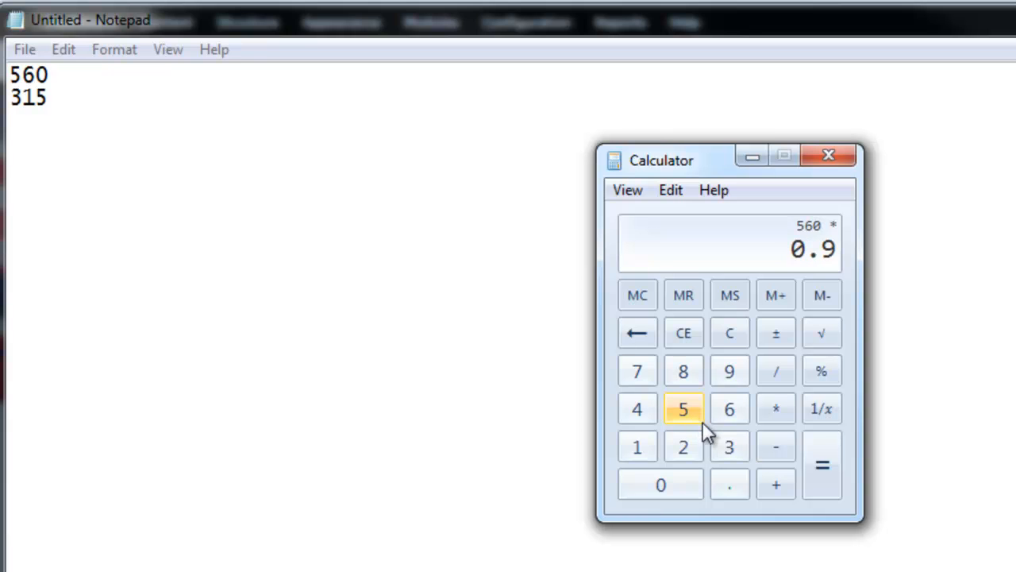
{"action": "left_click", "coordinate": [821, 462]}
{"action": "left_click", "coordinate": [84, 76]}
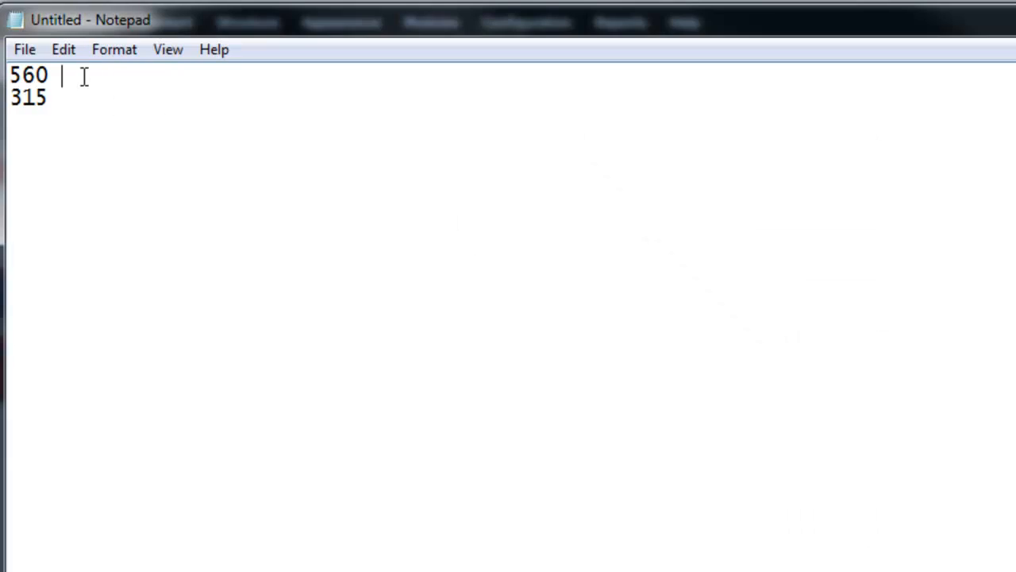
{"action": "type", "text": "504"}
- Multiply 315 by 0.9 in Calculator and note 283 beside 315 in Notepad
{"action": "left_click", "coordinate": [131, 97]}
{"action": "key", "text": "alt+Tab"}
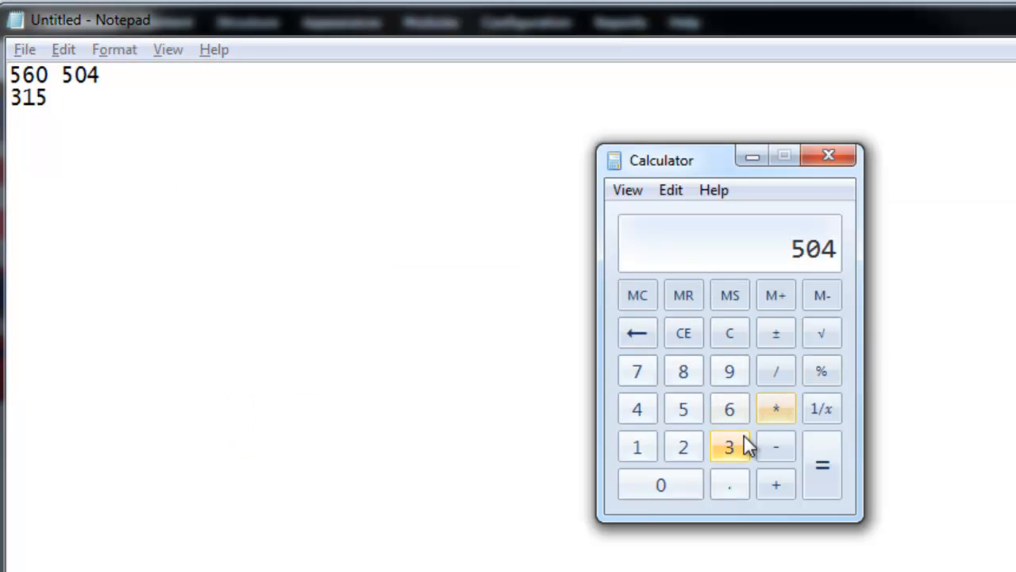
{"action": "type", "text": "314"}
{"action": "key", "text": "BackSpace"}
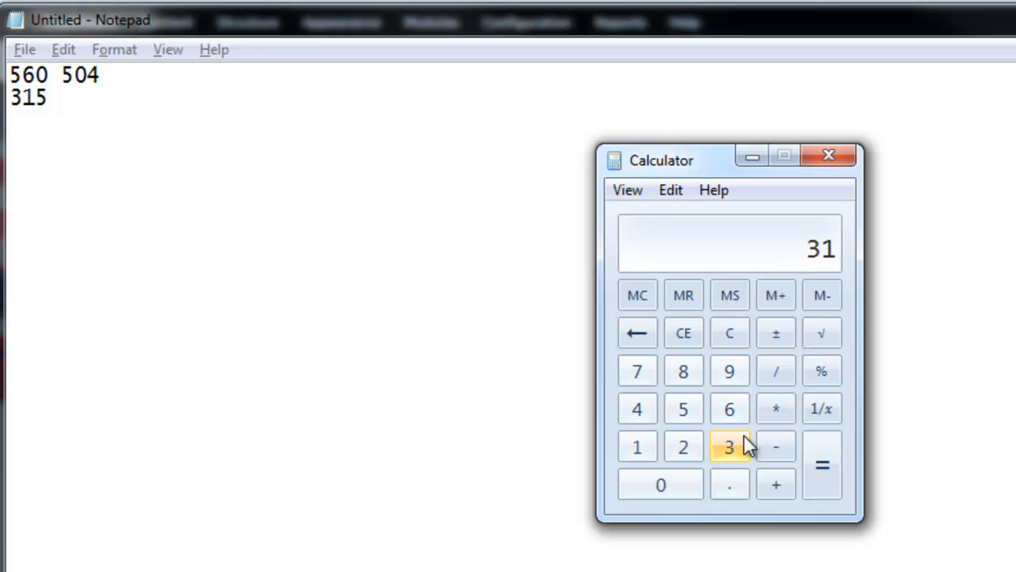
{"action": "type", "text": "5 * 0.9"}
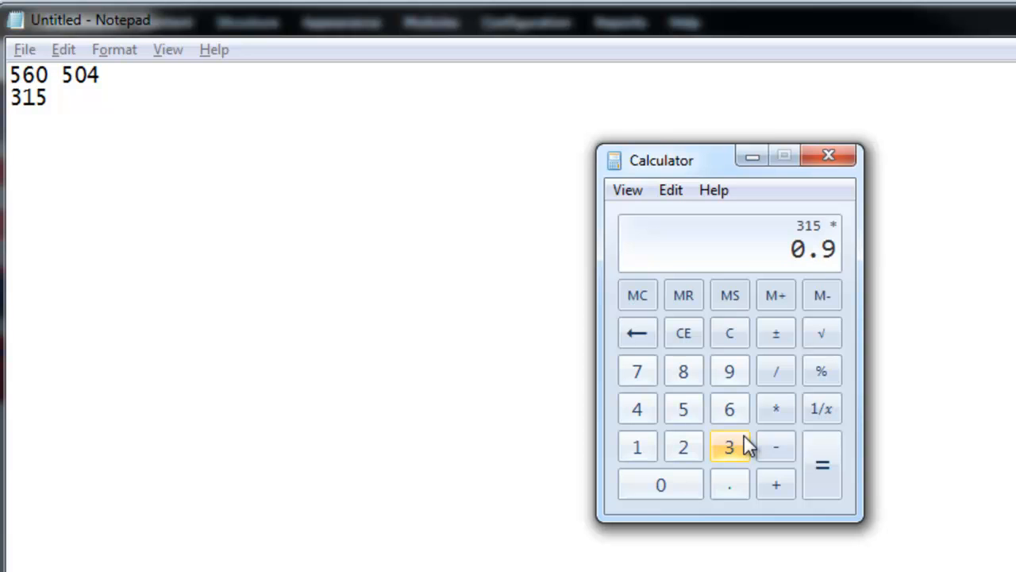
{"action": "key", "text": "Return"}
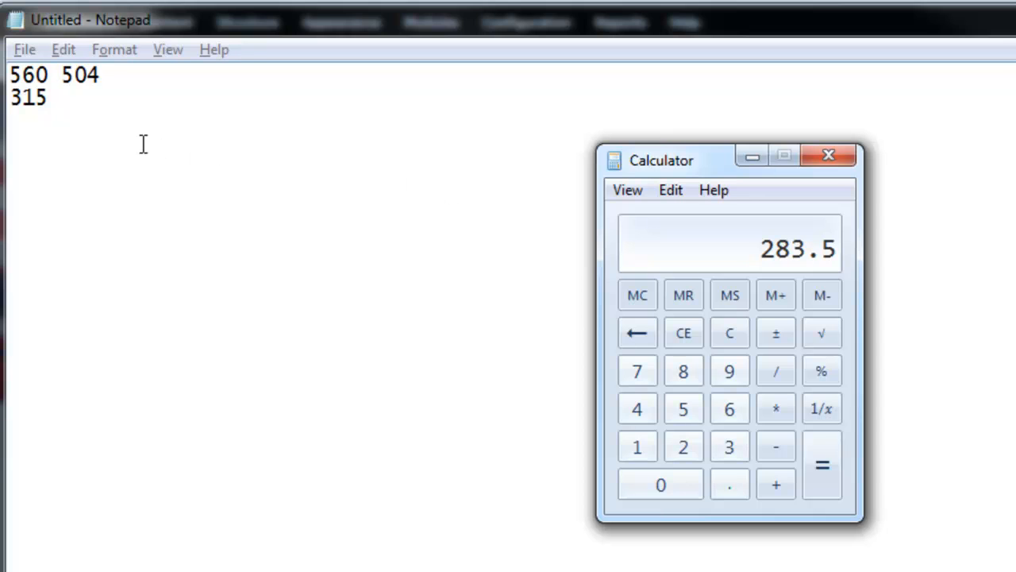
{"action": "left_click", "coordinate": [108, 104]}
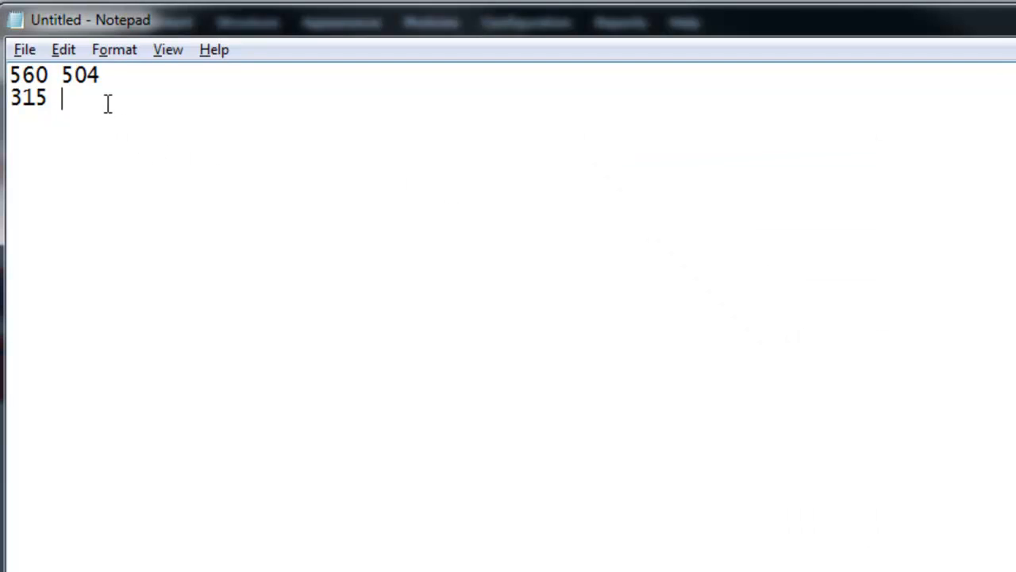
{"action": "type", "text": "283"}
- Back in the article's body in the browser, set the iframe width to 504 and height to 283
{"action": "left_click_drag", "start_coordinate": [211, 24], "coordinate": [782, 53]}
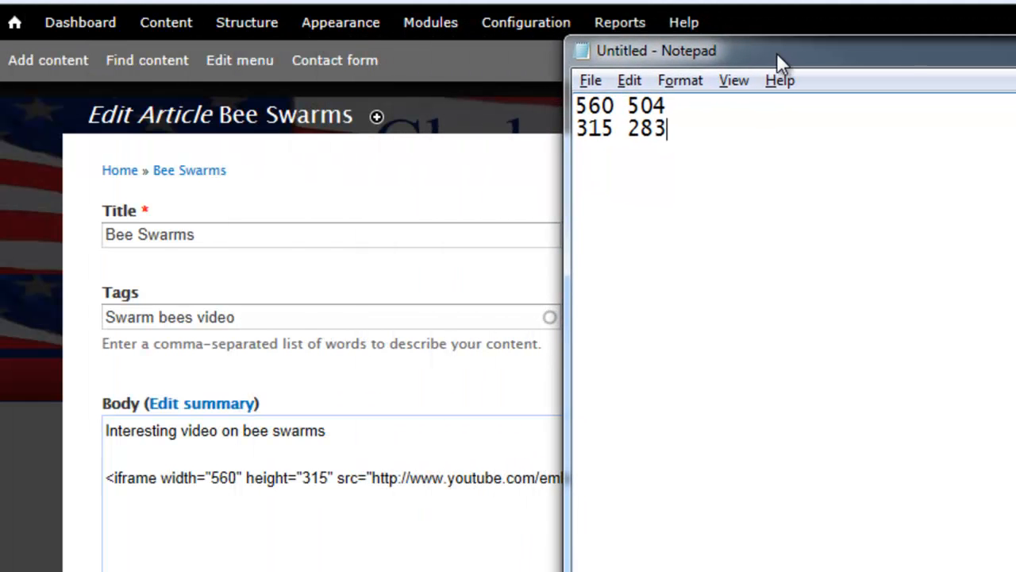
{"action": "left_click", "coordinate": [239, 479]}
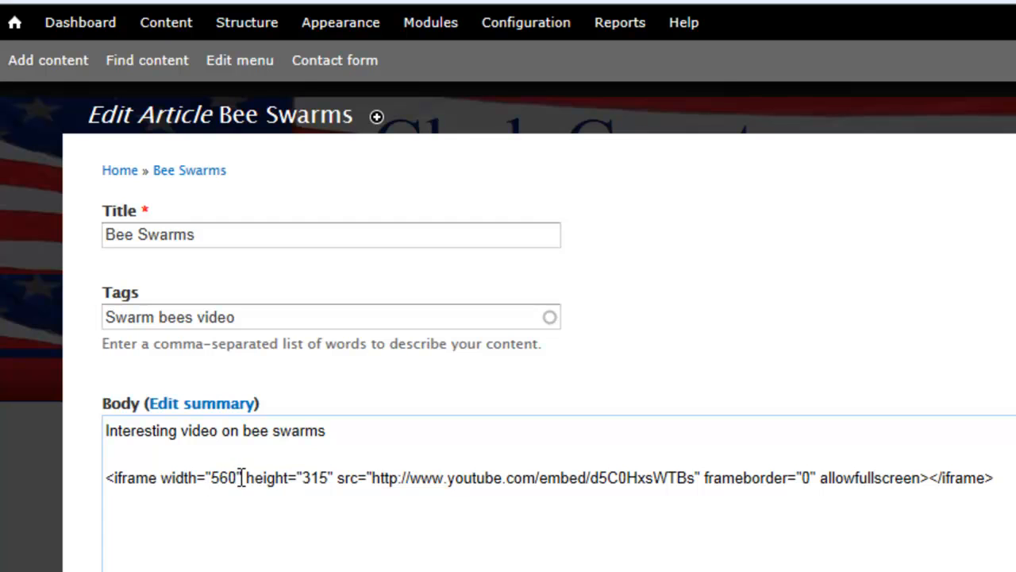
{"action": "left_click_drag", "start_coordinate": [238, 477], "coordinate": [212, 477]}
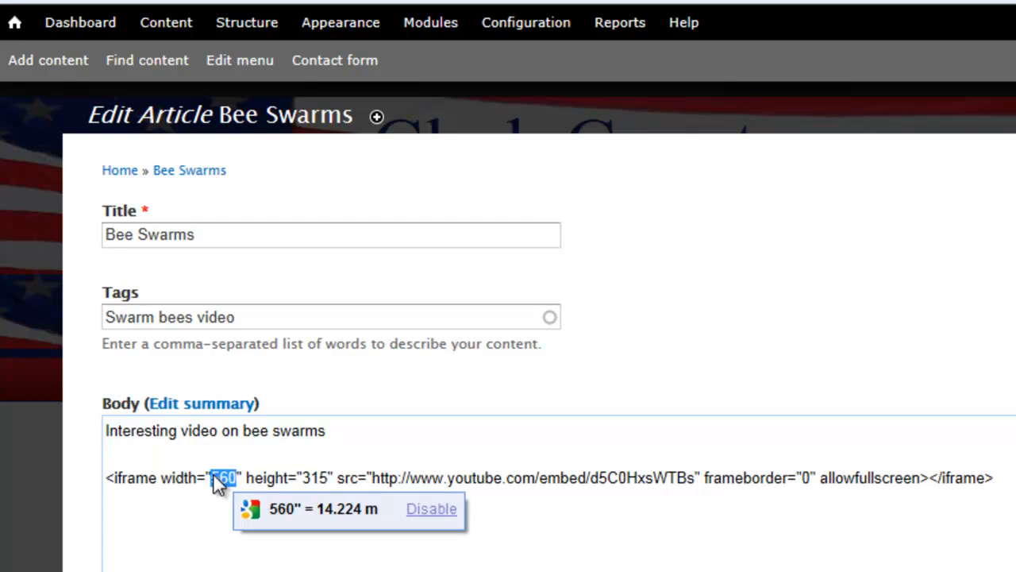
{"action": "type", "text": "504"}
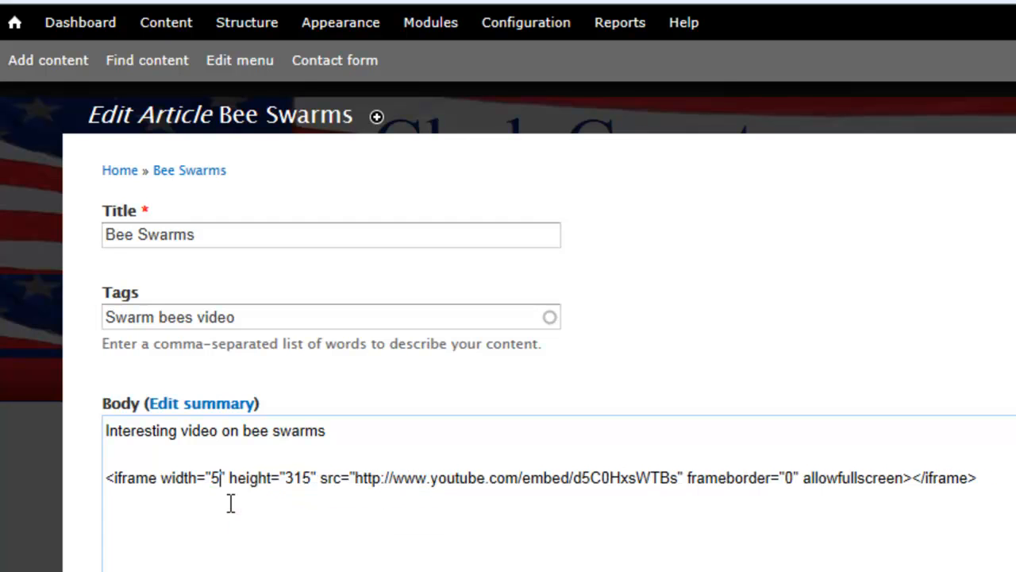
{"action": "left_click_drag", "start_coordinate": [334, 479], "coordinate": [308, 479]}
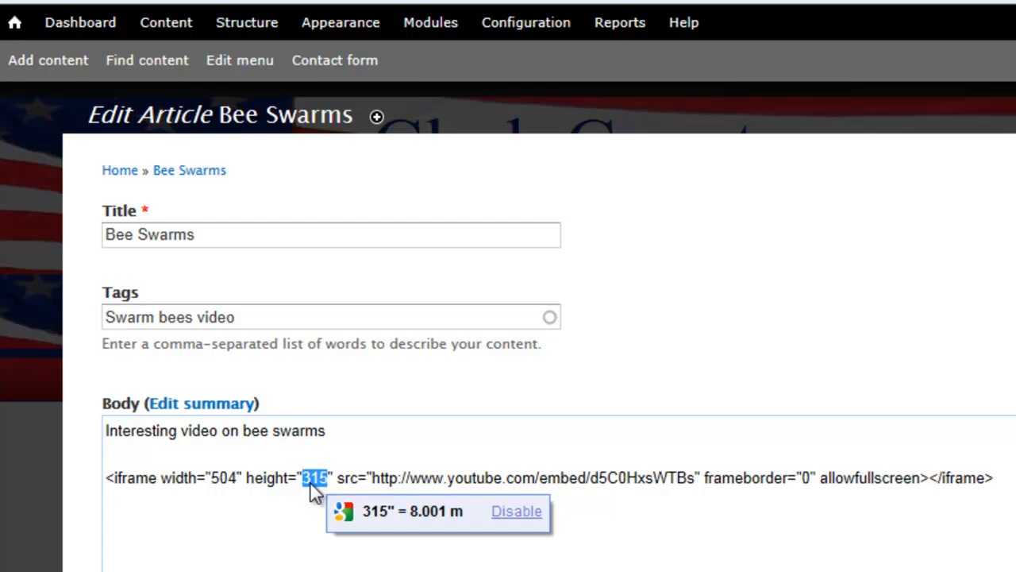
{"action": "type", "text": "283"}
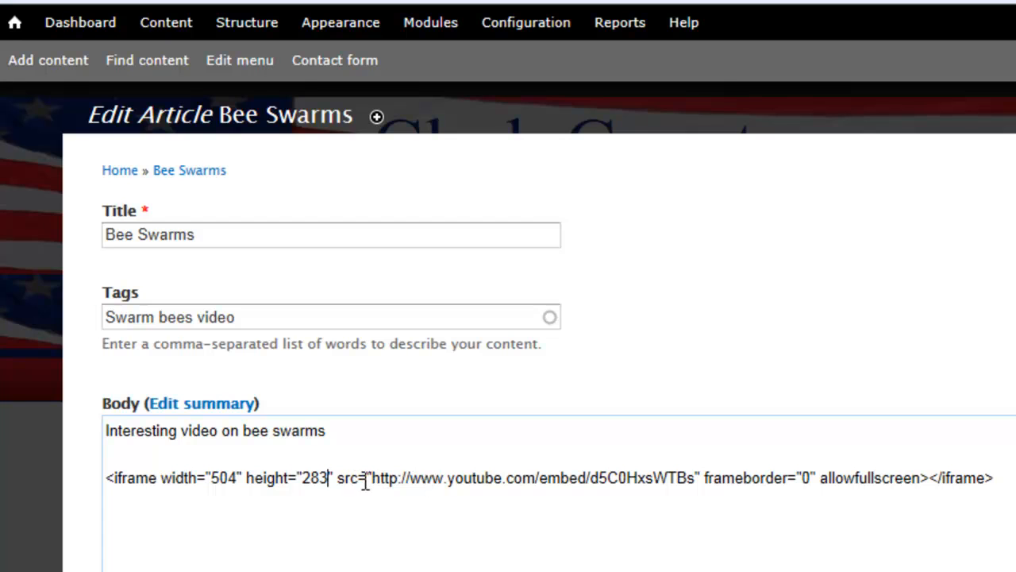
- Examine the iframe code's source URL, frameborder and allowfullscreen attributes
{"action": "left_click_drag", "start_coordinate": [358, 478], "coordinate": [656, 482]}
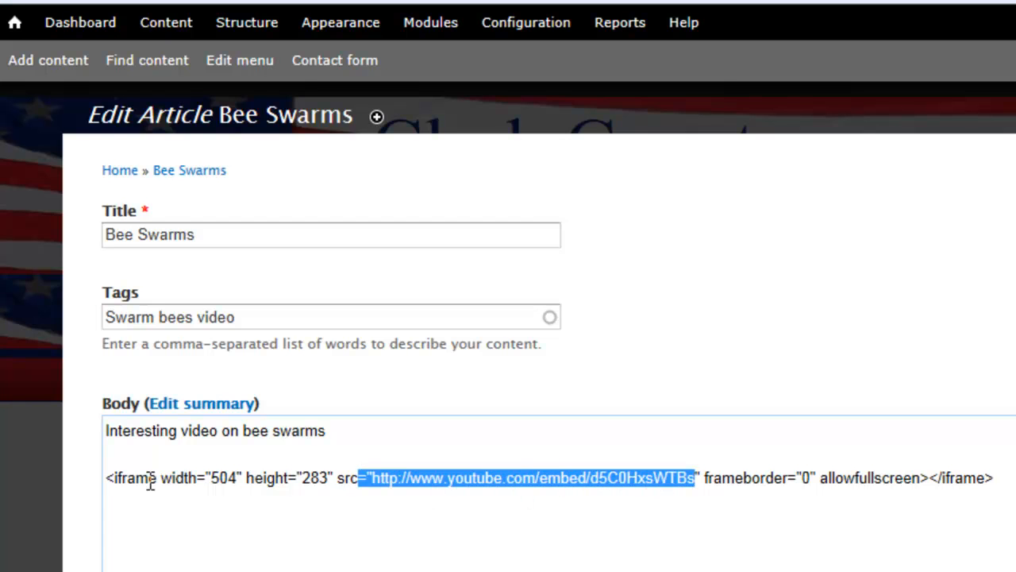
{"action": "left_click_drag", "start_coordinate": [372, 478], "coordinate": [695, 480]}
{"action": "mouse_move", "coordinate": [812, 477]}
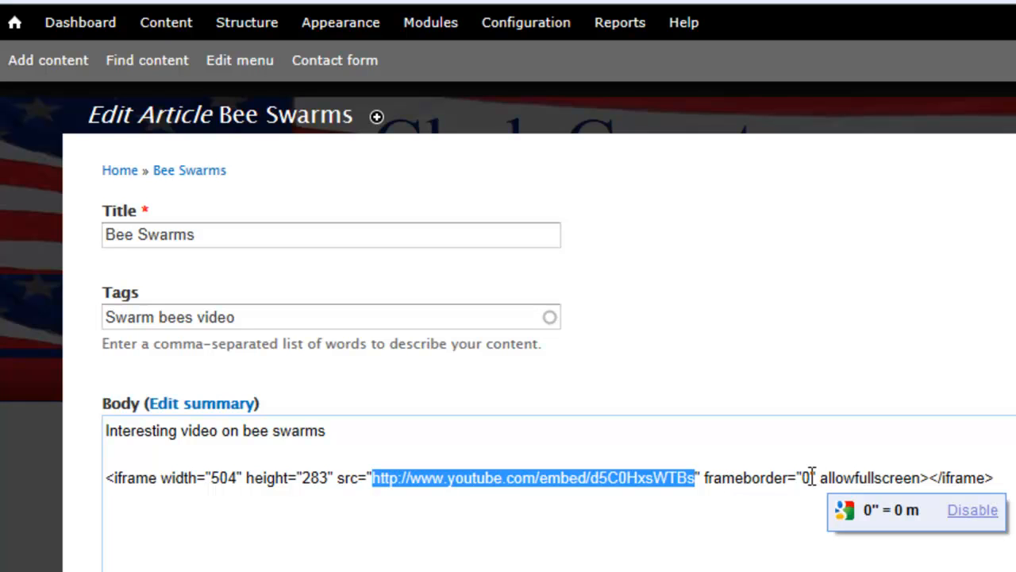
{"action": "left_click", "coordinate": [915, 480]}
{"action": "left_click_drag", "start_coordinate": [913, 481], "coordinate": [824, 481]}
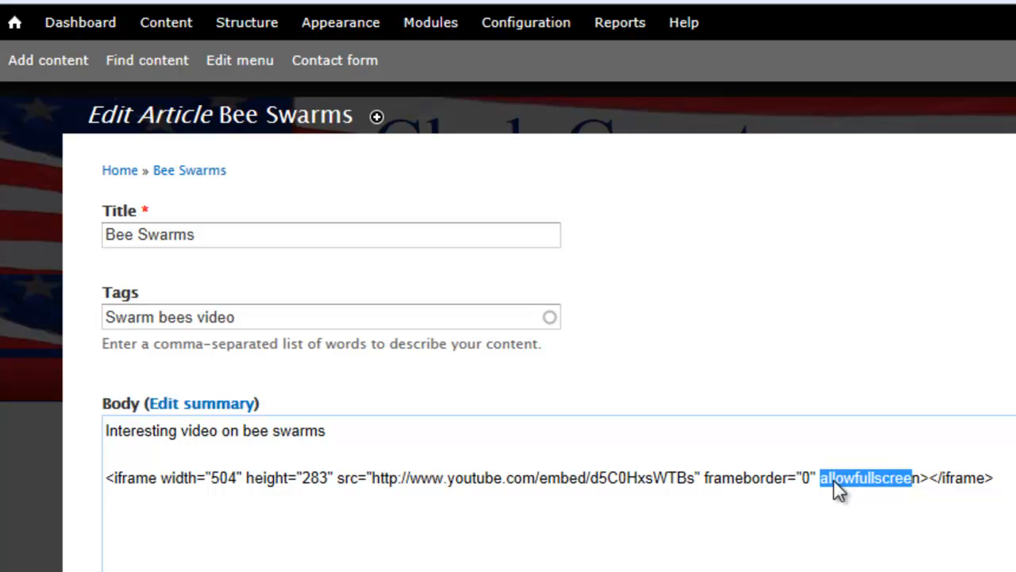
{"action": "left_click", "coordinate": [919, 484]}
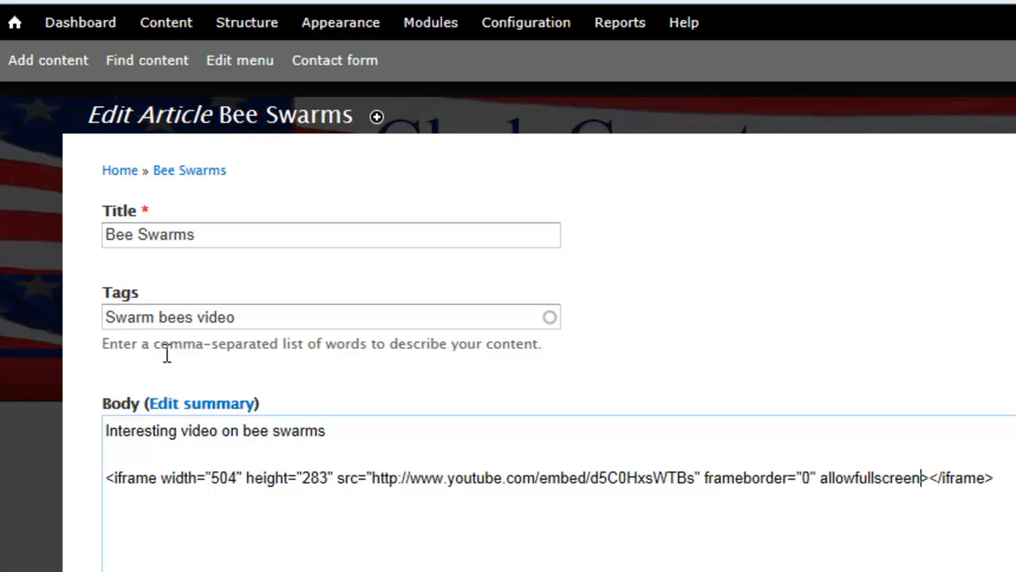
- Preview the edited article and check the size of the embedded video in the trimmed version
{"action": "scroll", "coordinate": [227, 504], "scroll_direction": "down", "scroll_amount": 5}
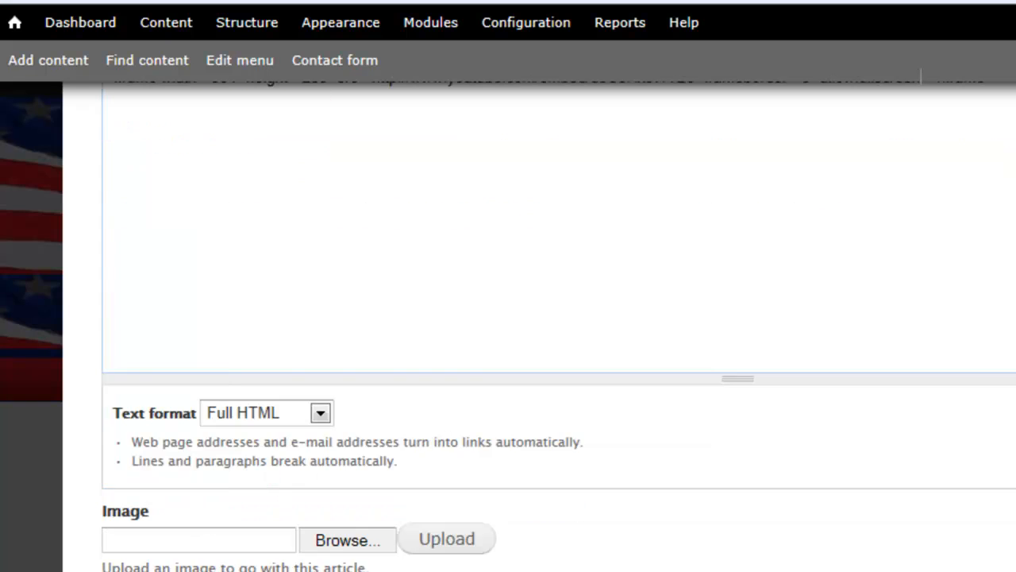
{"action": "scroll", "coordinate": [508, 326], "scroll_direction": "down", "scroll_amount": 3}
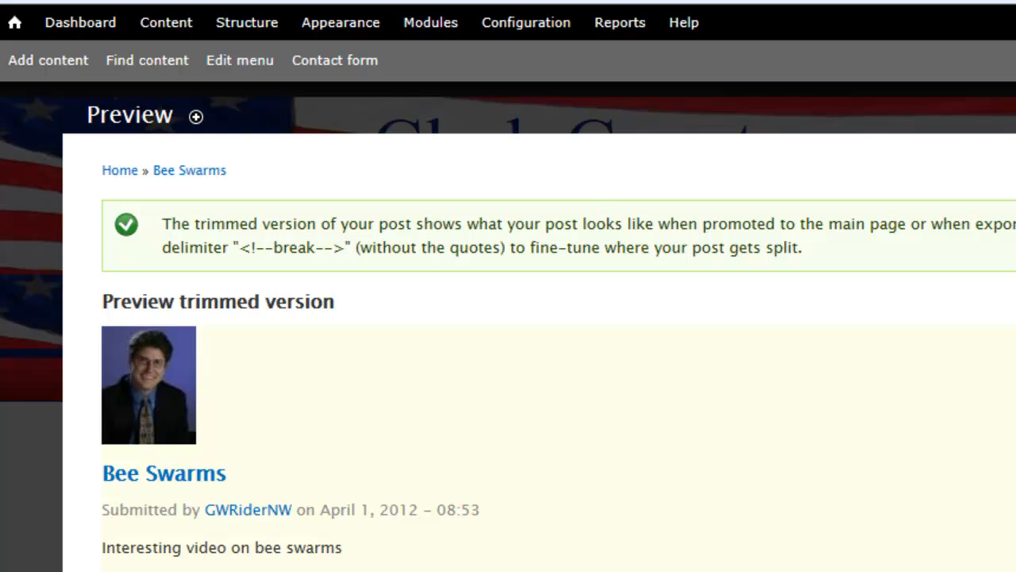
{"action": "scroll", "coordinate": [754, 532], "scroll_direction": "down", "scroll_amount": 5}
{"action": "scroll", "coordinate": [746, 520], "scroll_direction": "up", "scroll_amount": 2}
{"action": "scroll", "coordinate": [747, 518], "scroll_direction": "down", "scroll_amount": 5}
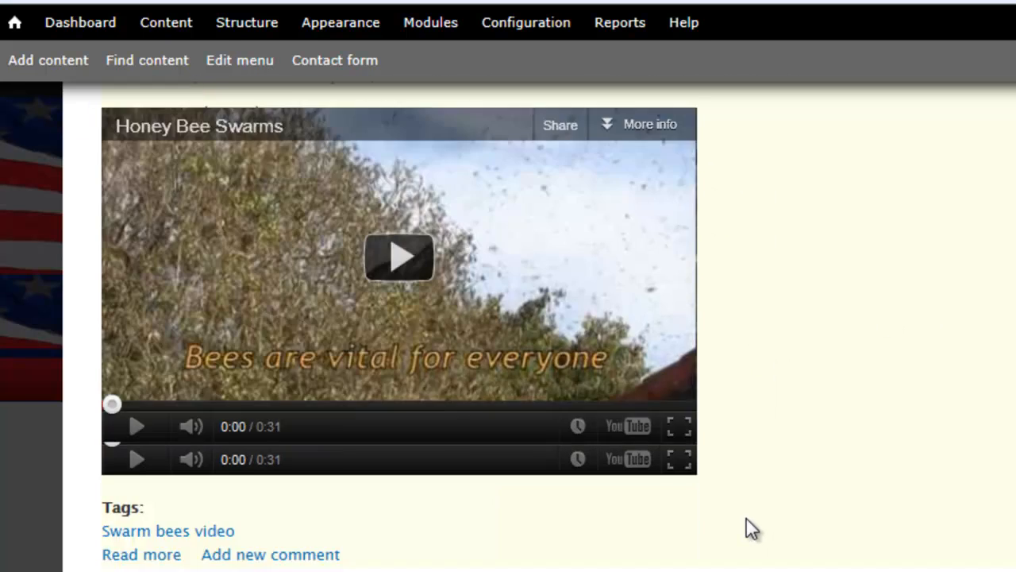
{"action": "scroll", "coordinate": [745, 517], "scroll_direction": "up", "scroll_amount": 1}
{"action": "scroll", "coordinate": [740, 518], "scroll_direction": "down", "scroll_amount": 5}
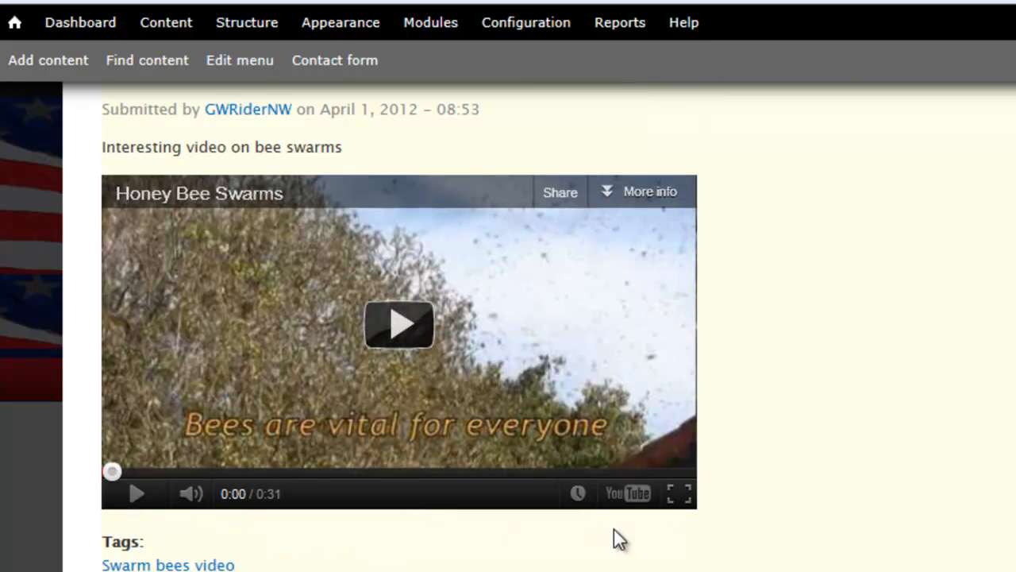
{"action": "scroll", "coordinate": [611, 543], "scroll_direction": "down", "scroll_amount": 1}
{"action": "scroll", "coordinate": [568, 567], "scroll_direction": "down", "scroll_amount": 10}
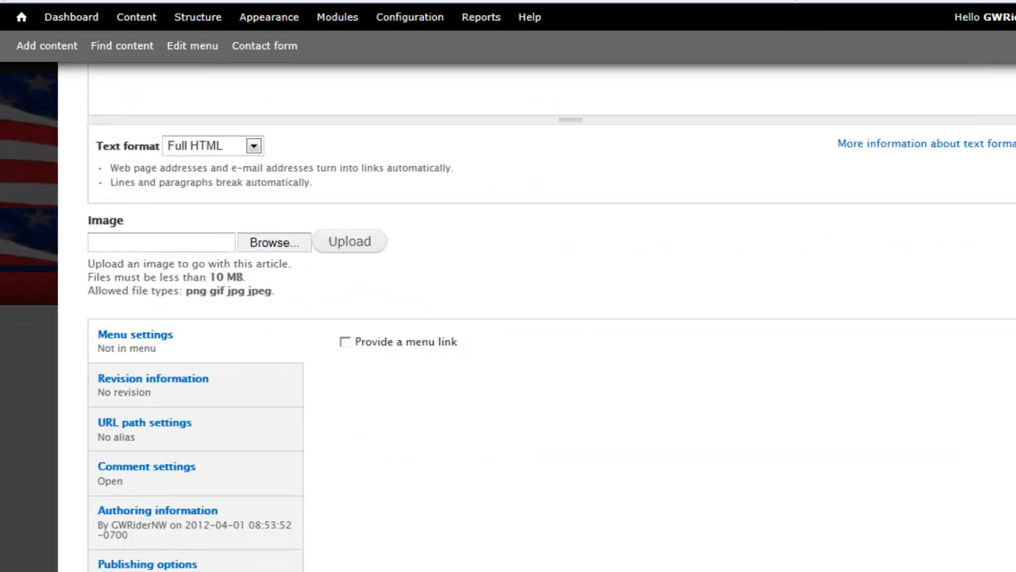
- Save the edited Bee Swarms article and check how the resized video fits the column on its published page
{"action": "left_click", "coordinate": [115, 571]}
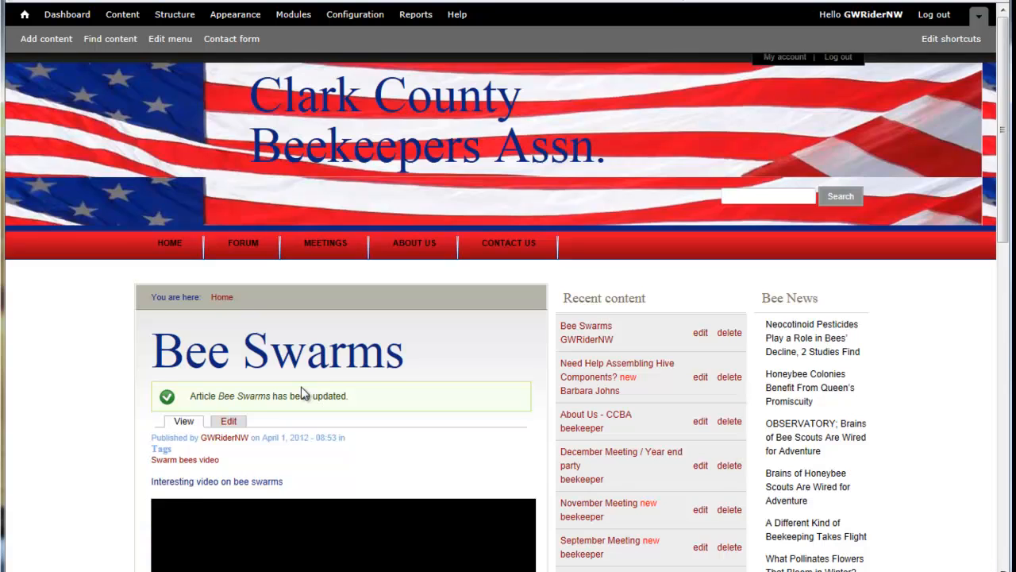
{"action": "scroll", "coordinate": [300, 387], "scroll_direction": "down", "scroll_amount": 4}
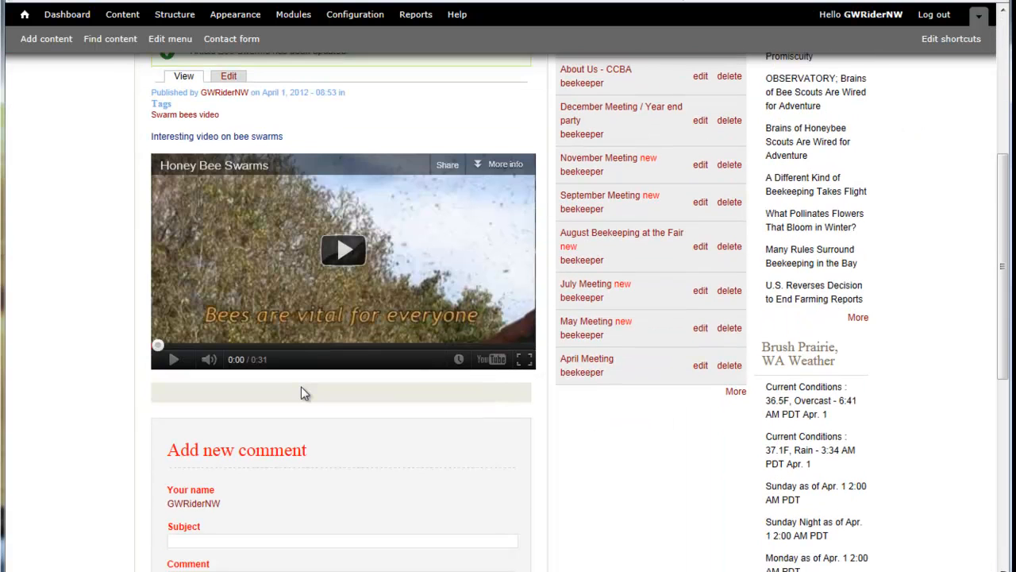
{"action": "scroll", "coordinate": [301, 387], "scroll_direction": "up", "scroll_amount": 1}
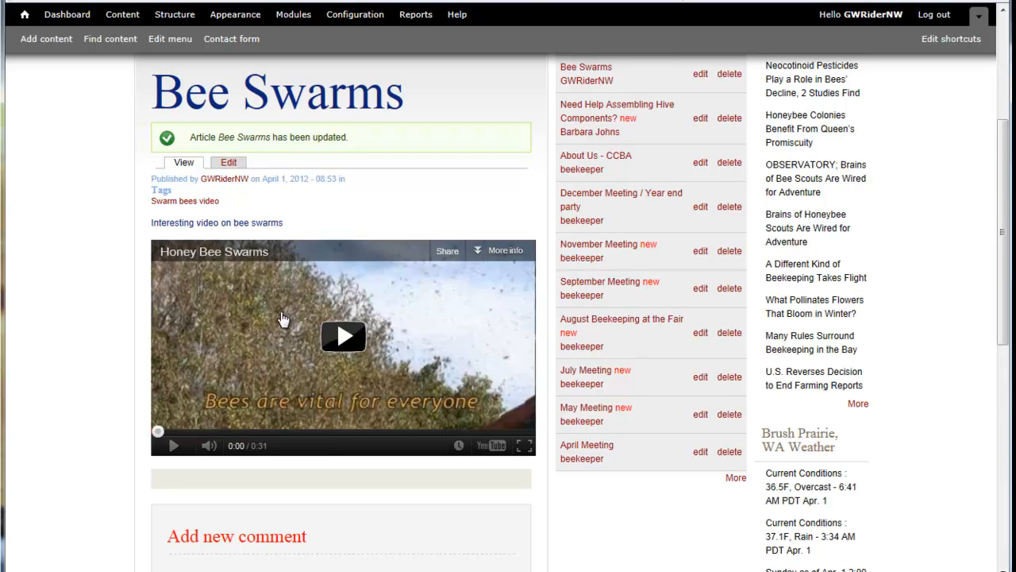
{"action": "scroll", "coordinate": [283, 318], "scroll_direction": "down", "scroll_amount": 4}
{"action": "scroll", "coordinate": [285, 320], "scroll_direction": "up", "scroll_amount": 2}
{"action": "scroll", "coordinate": [285, 320], "scroll_direction": "up", "scroll_amount": 3}
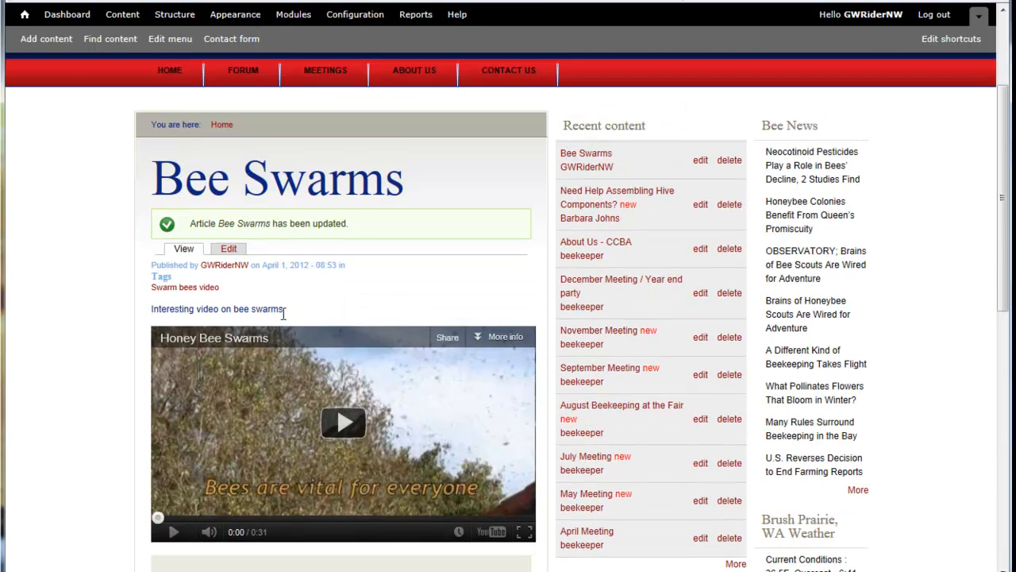
{"action": "scroll", "coordinate": [182, 254], "scroll_direction": "up", "scroll_amount": 1}
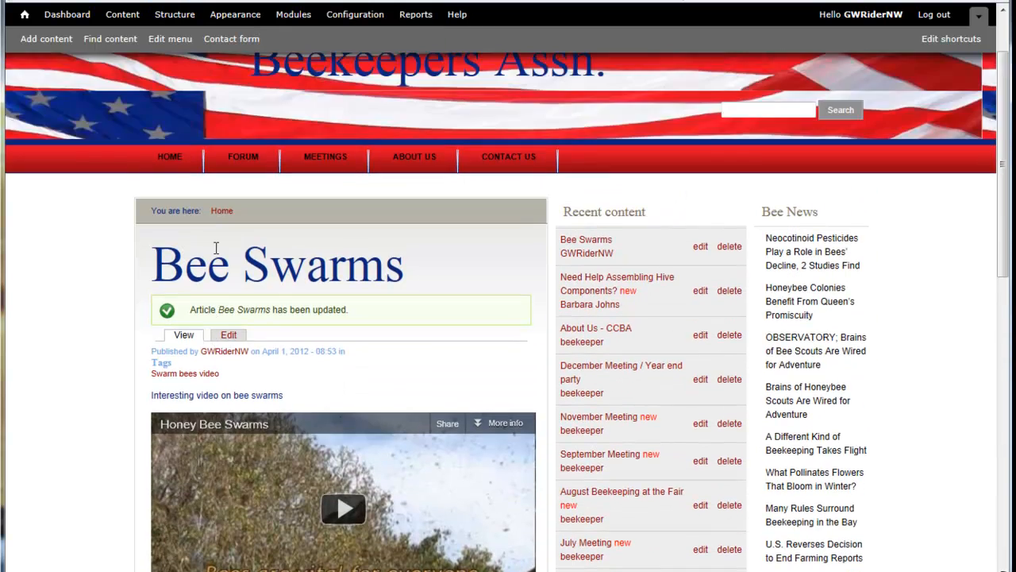
- Open the site's home page and check the Bee Swarms video there against the reduced width noted in Notepad
{"action": "left_click", "coordinate": [169, 166]}
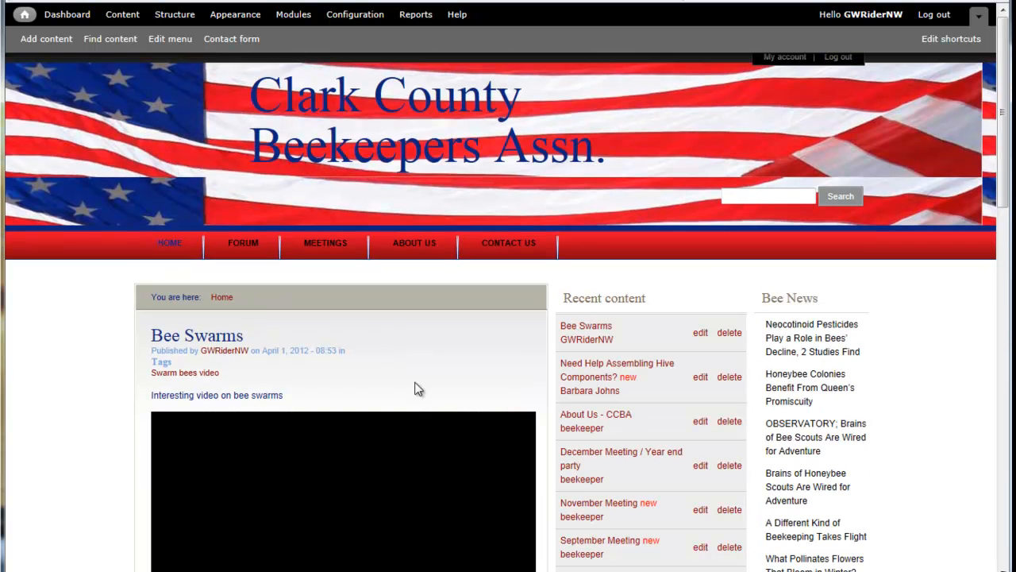
{"action": "scroll", "coordinate": [566, 482], "scroll_direction": "down", "scroll_amount": 2}
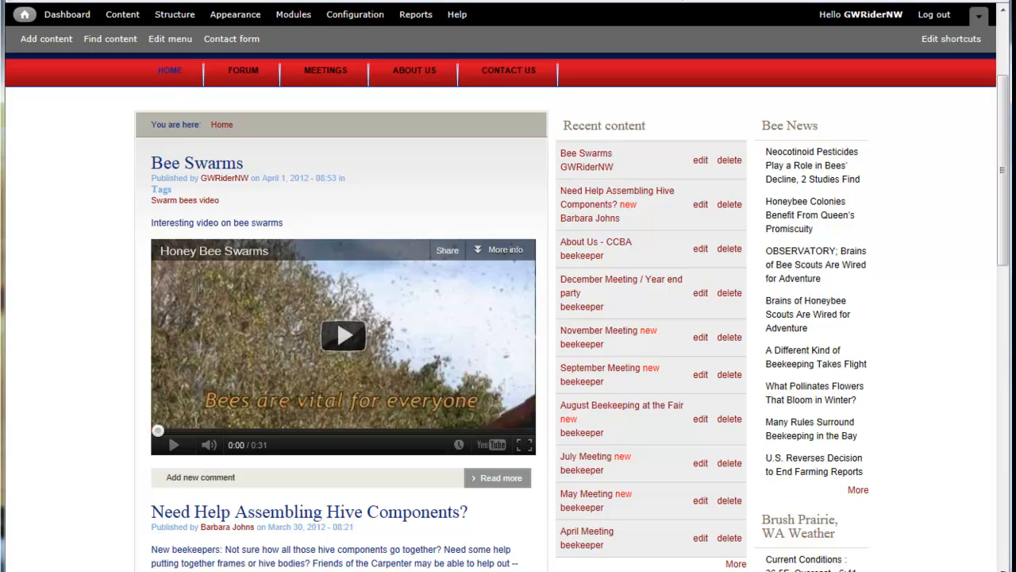
{"action": "key", "text": "alt+Tab"}
{"action": "left_click_drag", "start_coordinate": [449, 70], "coordinate": [419, 70]}
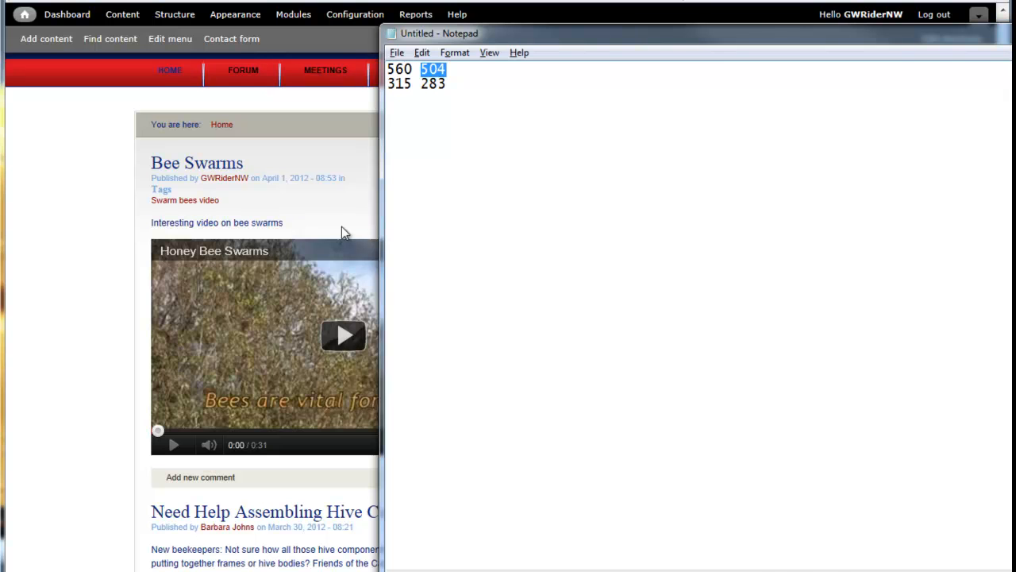
{"action": "left_click", "coordinate": [322, 216]}
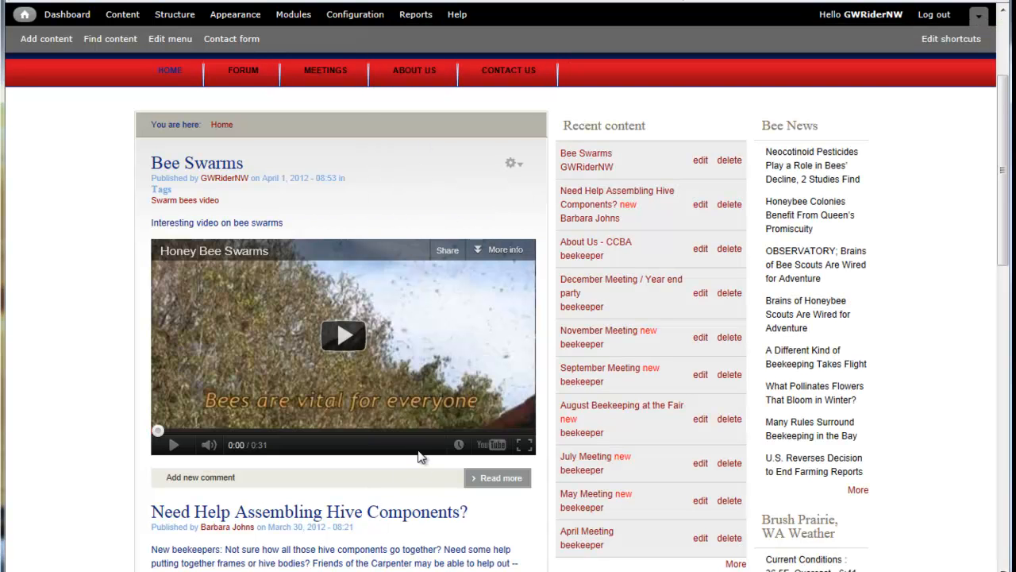
{"action": "scroll", "coordinate": [418, 444], "scroll_direction": "up", "scroll_amount": 3}
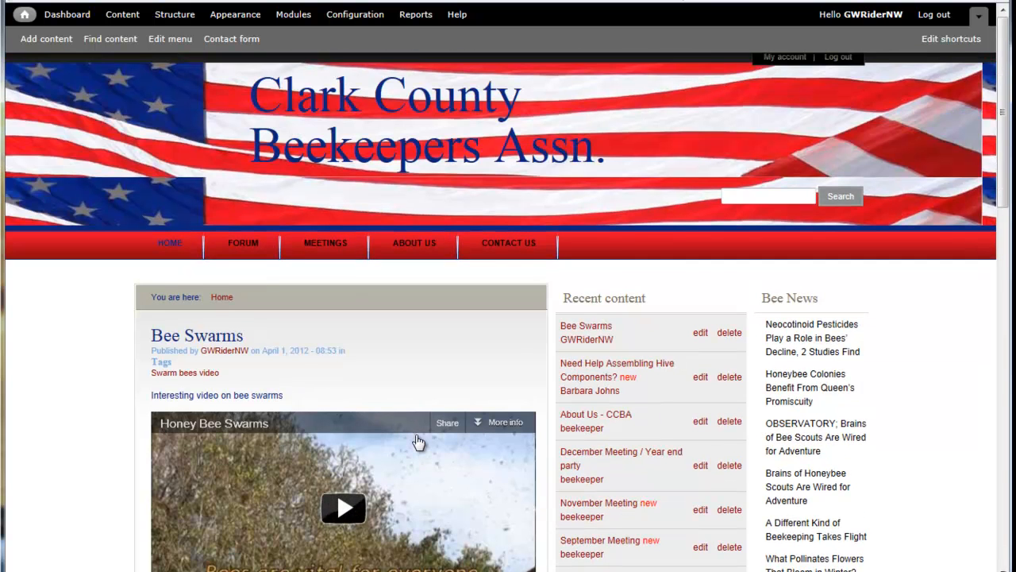